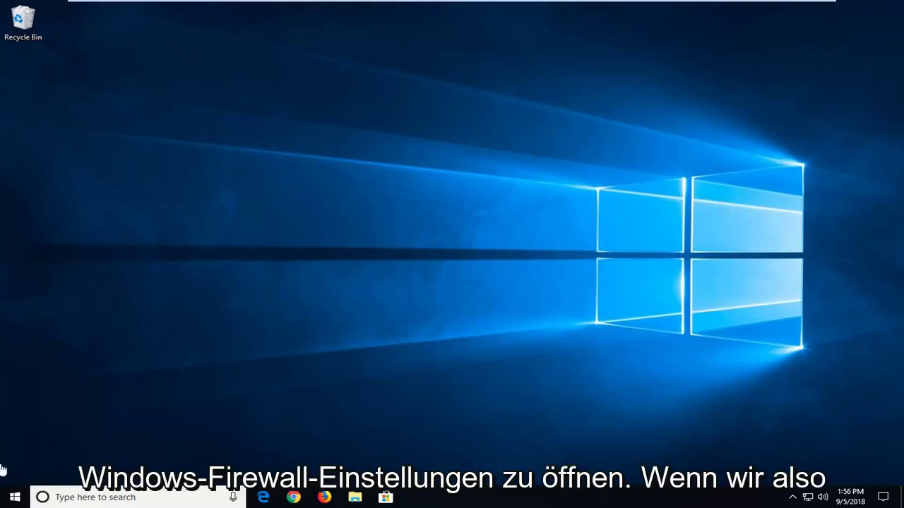
Search the Start menu for 'windows firewall' and open Windows Defender Firewall
left_click(13, 497)
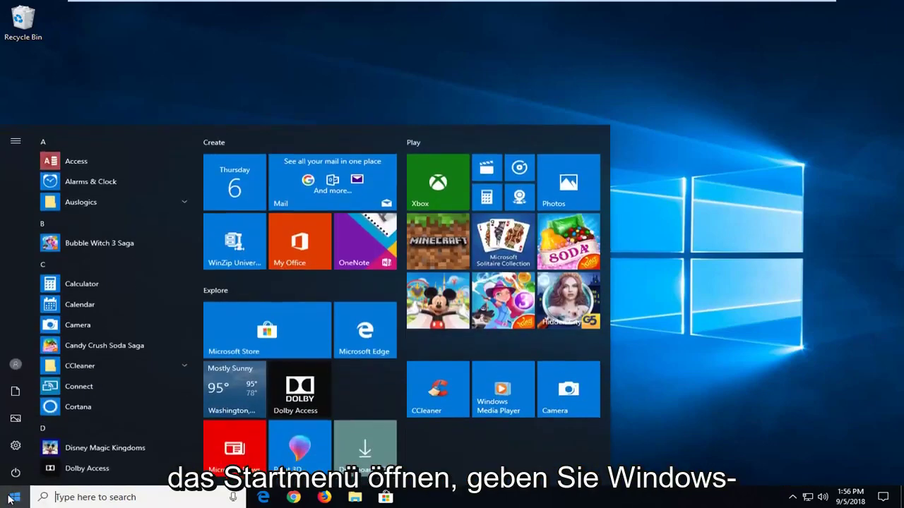
type("windows firewall")
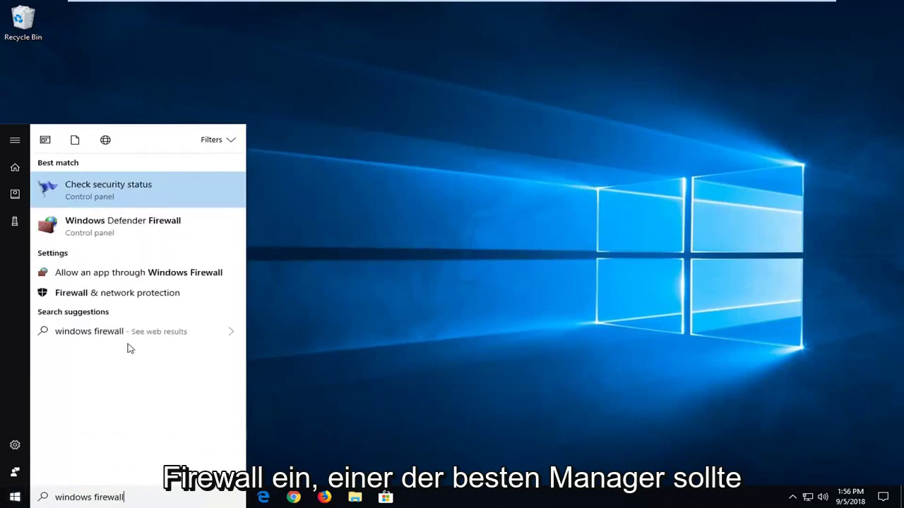
left_click(103, 224)
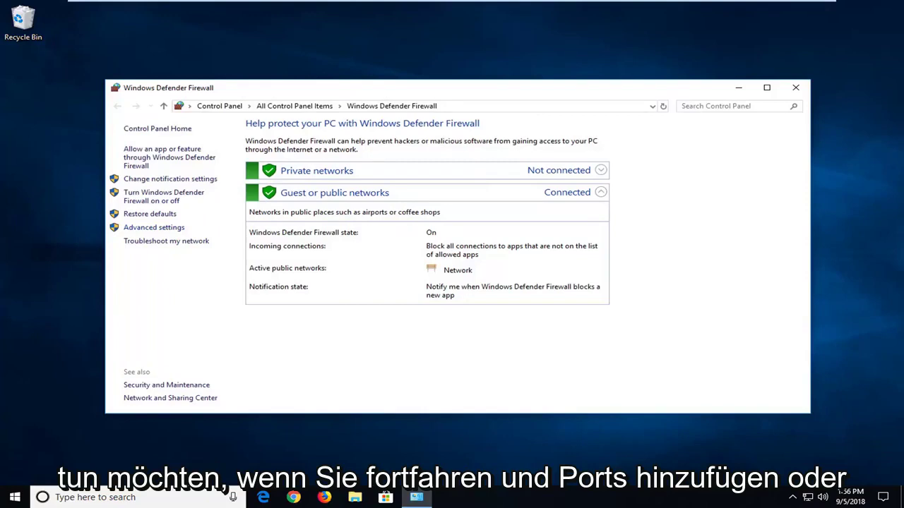
Open Advanced settings, browse the Outbound and Connection Security rules, and return to Inbound Rules
left_click(151, 230)
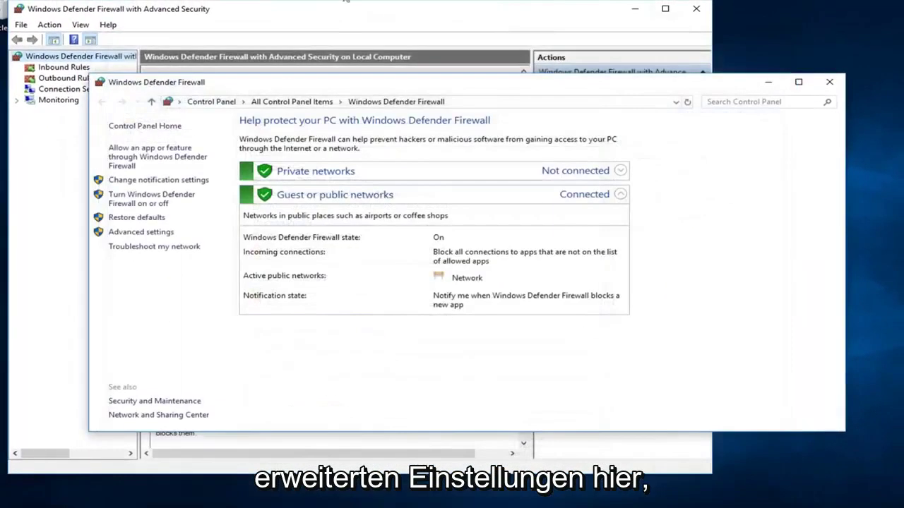
left_click_drag(346, 2, 445, 21)
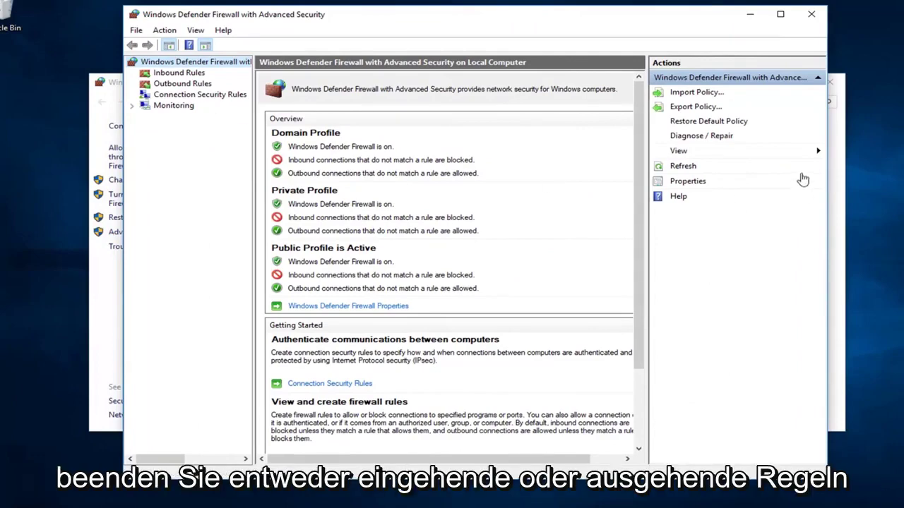
left_click(178, 74)
left_click(170, 94)
left_click(169, 84)
left_click(172, 75)
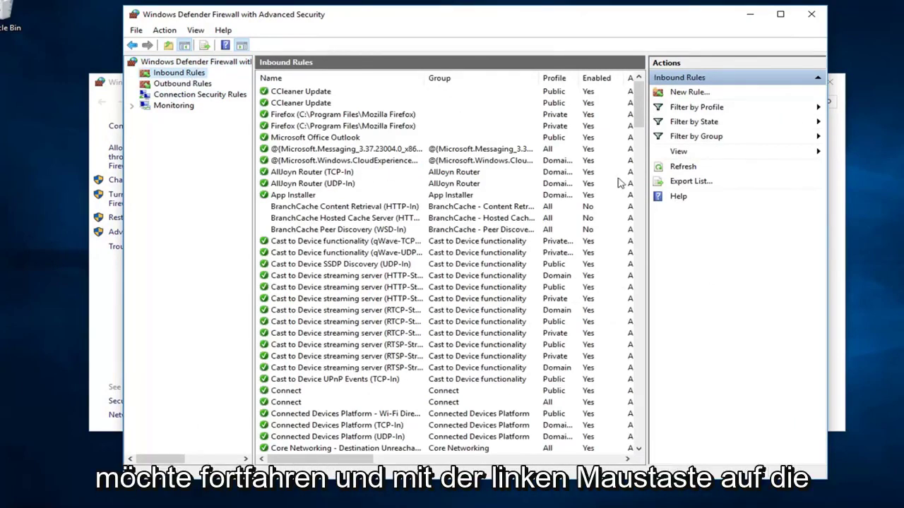
Begin a new inbound Port rule for TCP on specific local port 80
left_click(682, 98)
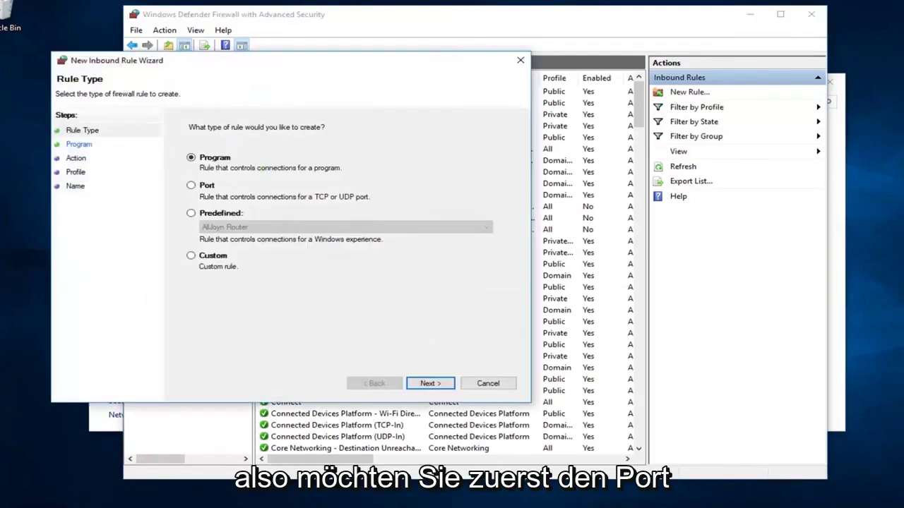
left_click_drag(281, 73, 445, 62)
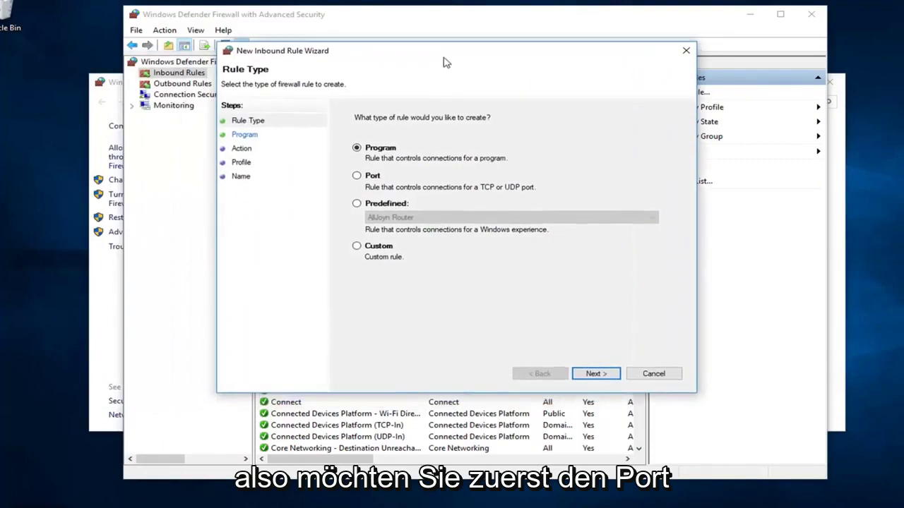
left_click(370, 176)
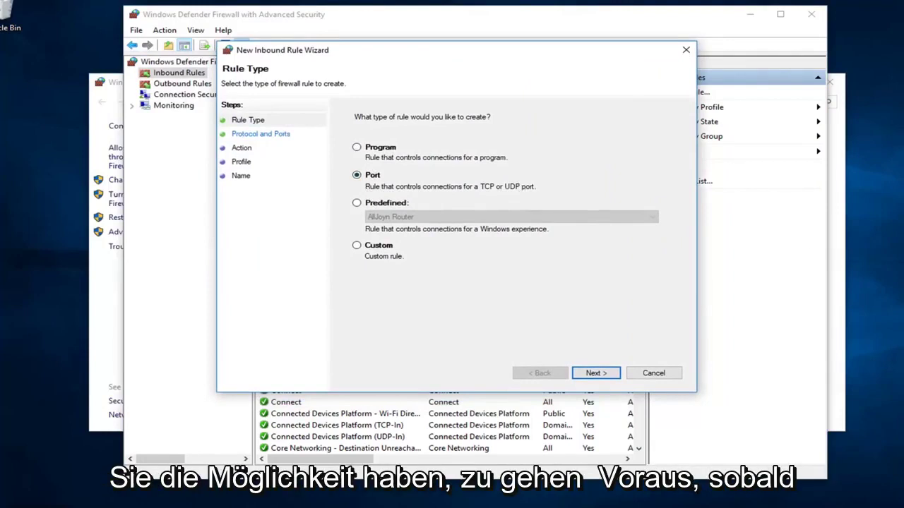
left_click(595, 374)
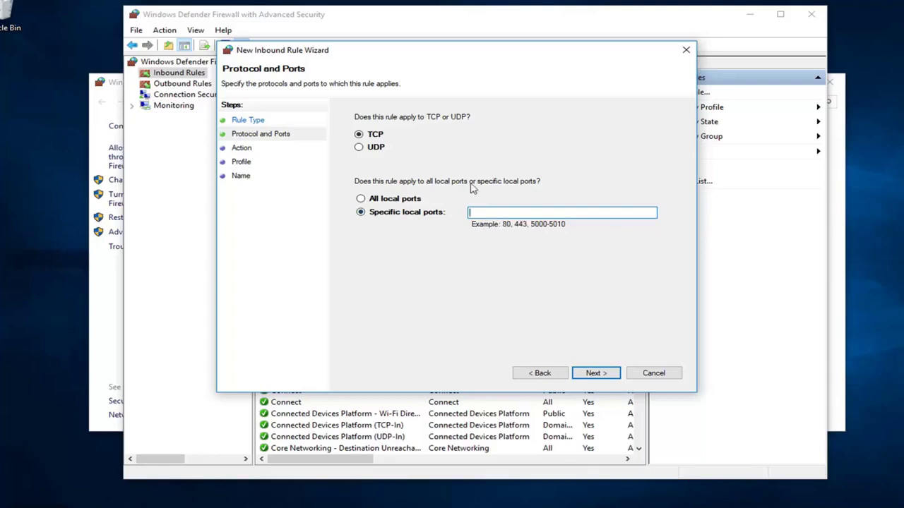
type("80")
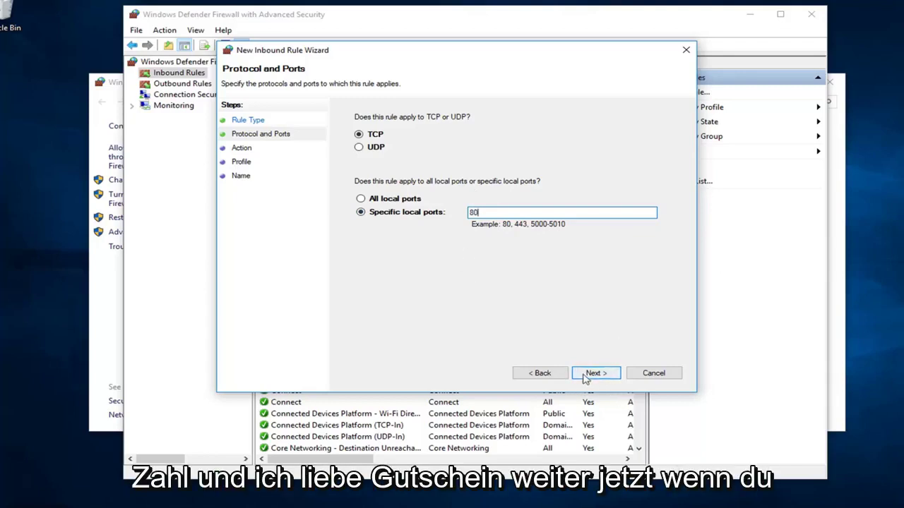
Set the port 80 rule's action to Block the connection and reach the Profile page
left_click(592, 374)
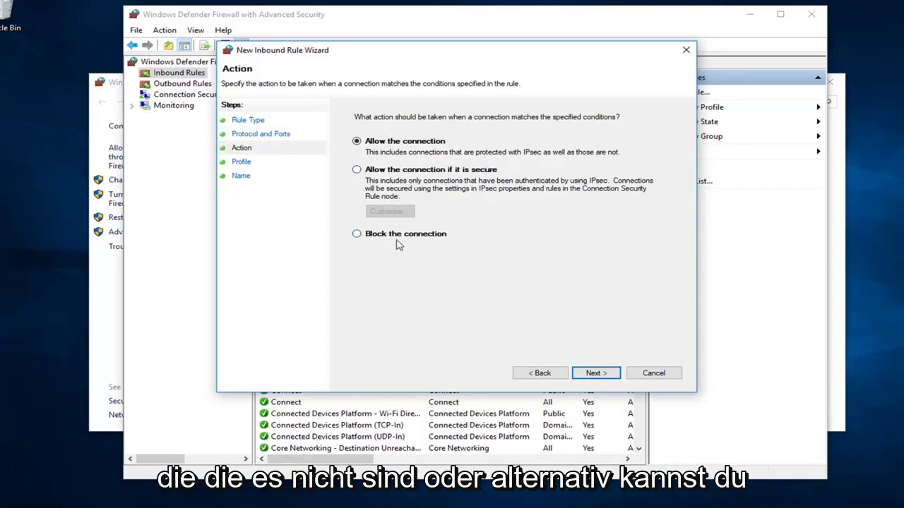
left_click(358, 235)
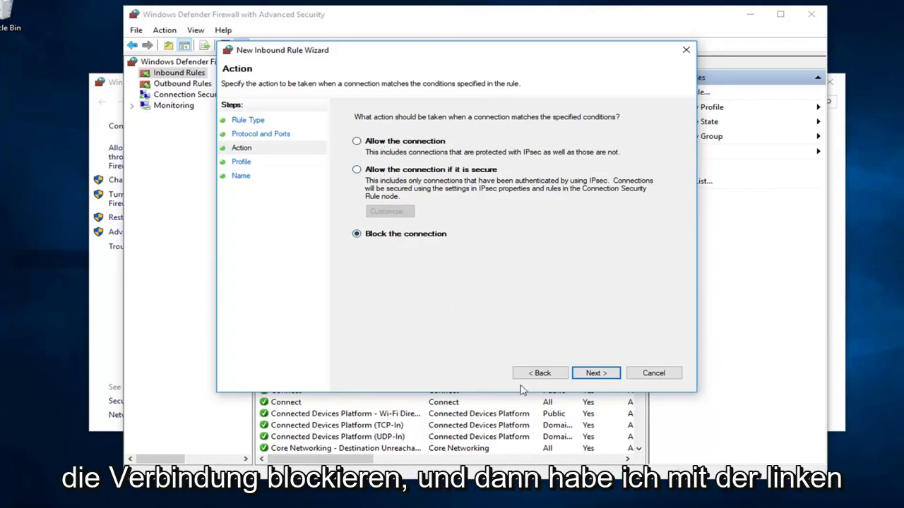
left_click(598, 375)
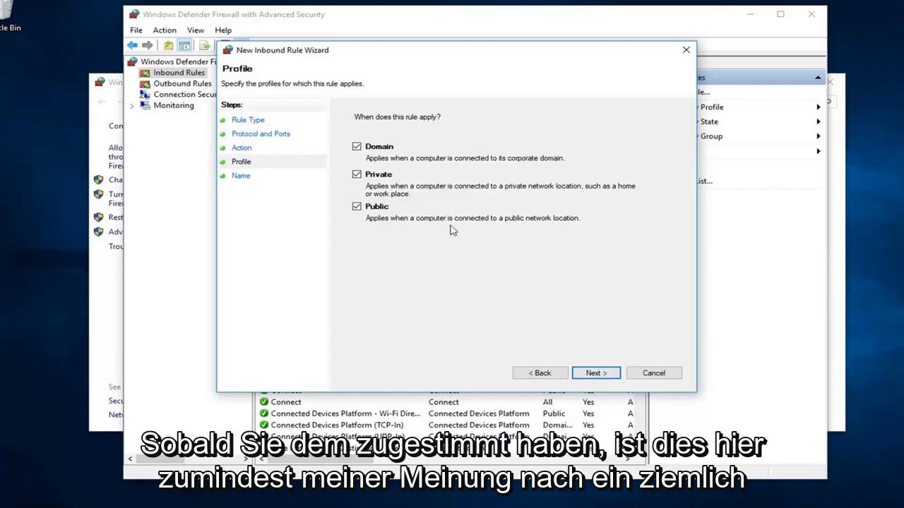
Keep Domain, Private and Public profiles, name the rule 'Blocking Whatever', and finish the wizard
left_click(595, 373)
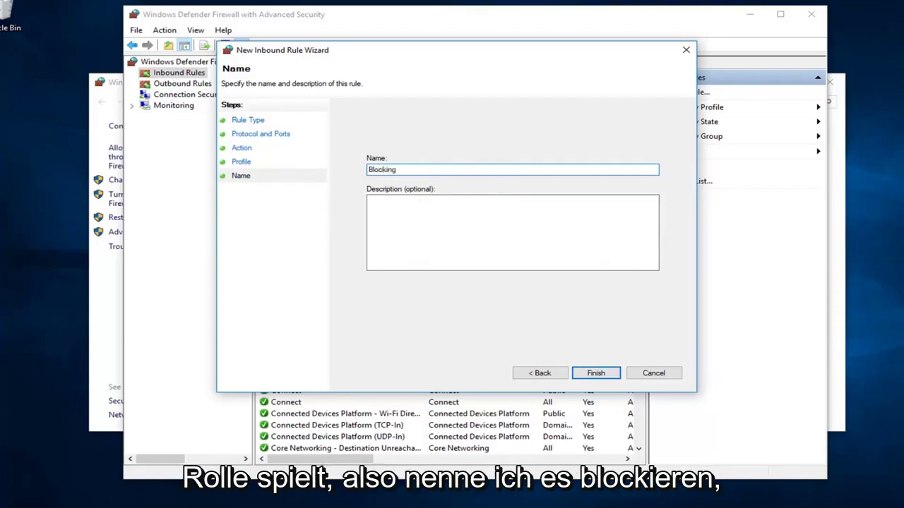
type("Whatever")
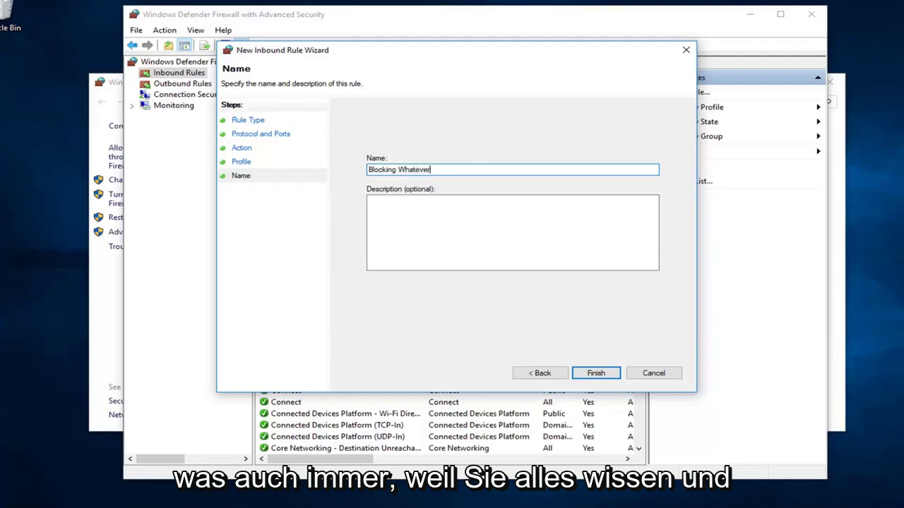
left_click(371, 202)
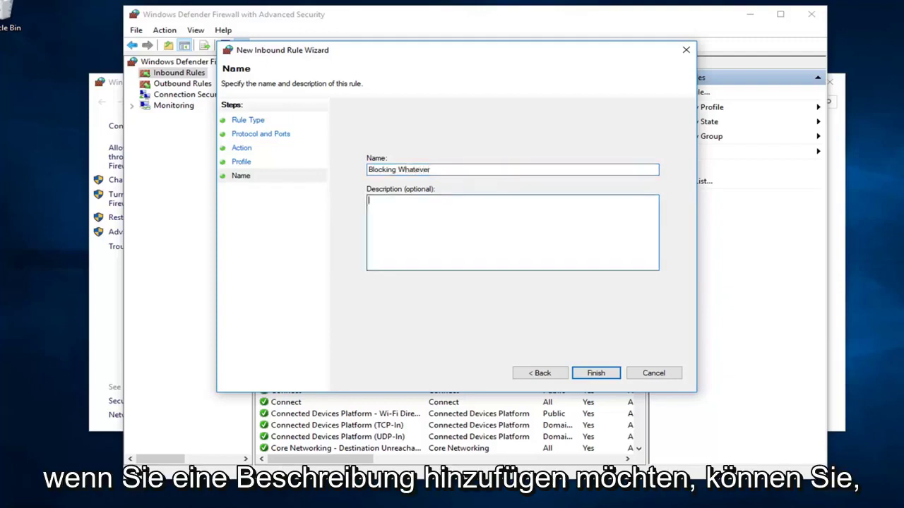
left_click(596, 374)
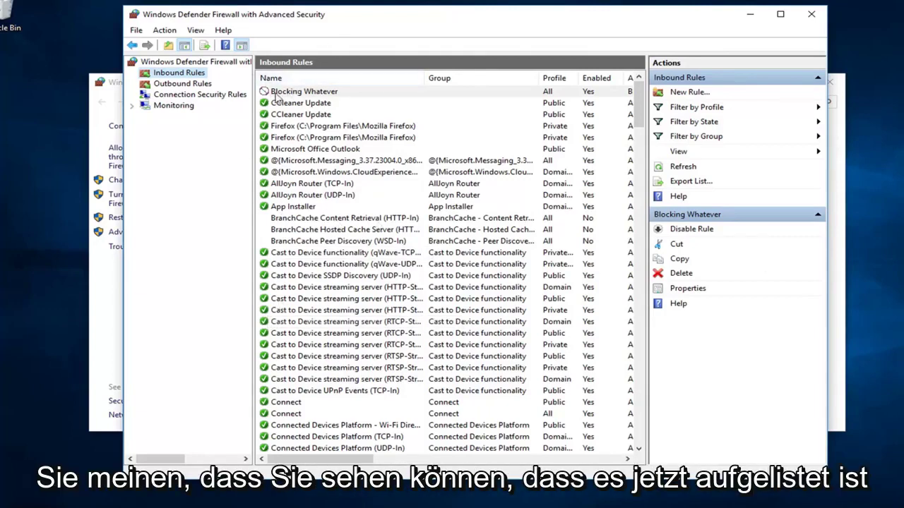
Inspect Blocking Whatever's properties, leaving its action on Block and viewing Programs and Services, without saving
left_click(304, 93)
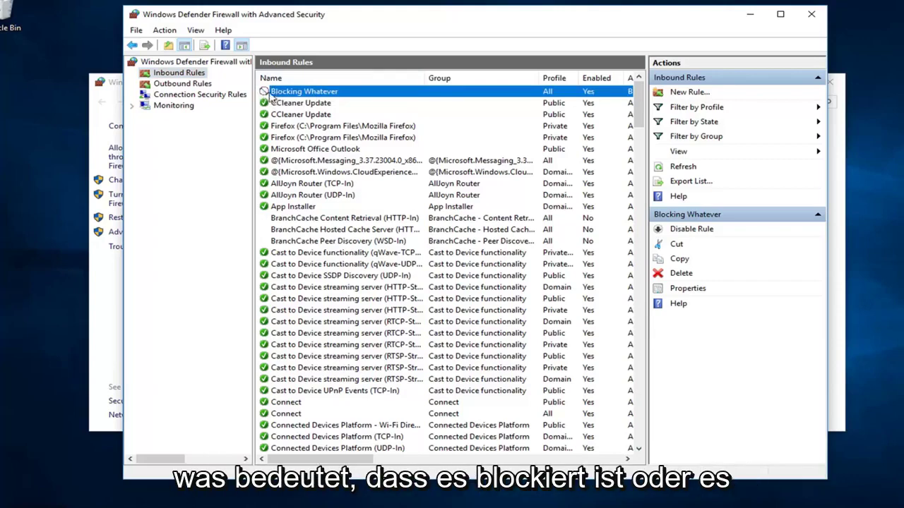
double_click(317, 92)
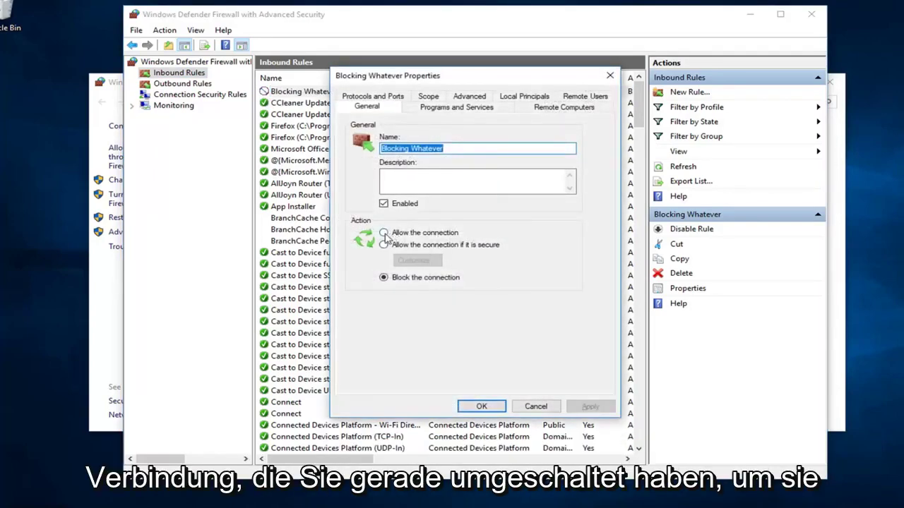
left_click(383, 234)
left_click(406, 283)
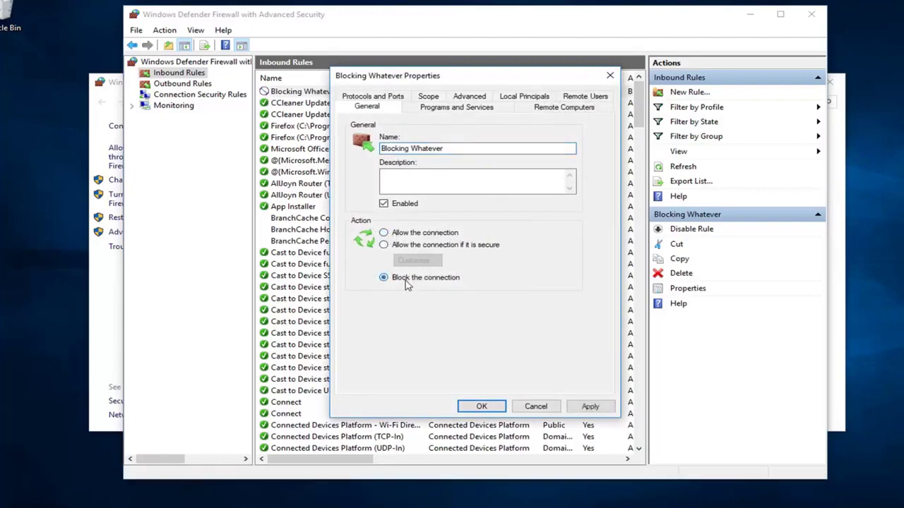
left_click(441, 111)
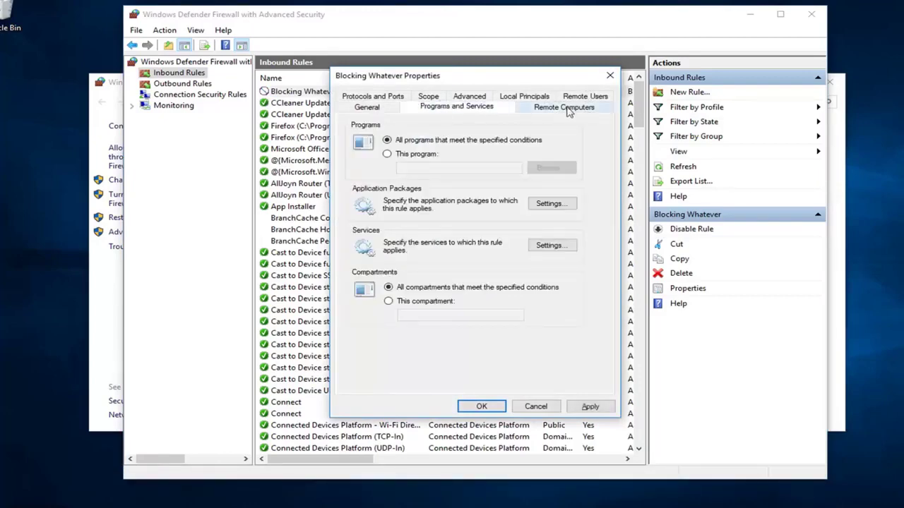
left_click(609, 75)
Dismiss the Blocking Whatever context menu, scroll Inbound Rules back to the top, and close the console
right_click(349, 93)
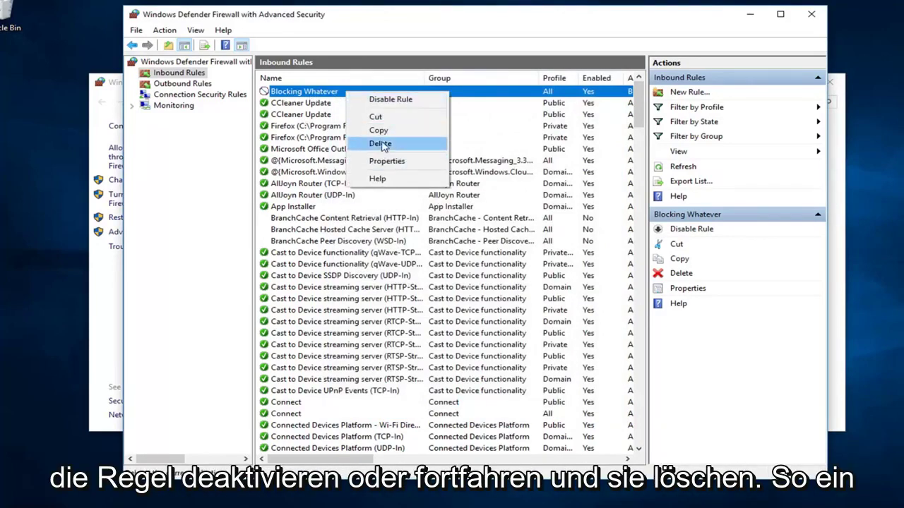
left_click(310, 154)
scroll(312, 165, "down", 16)
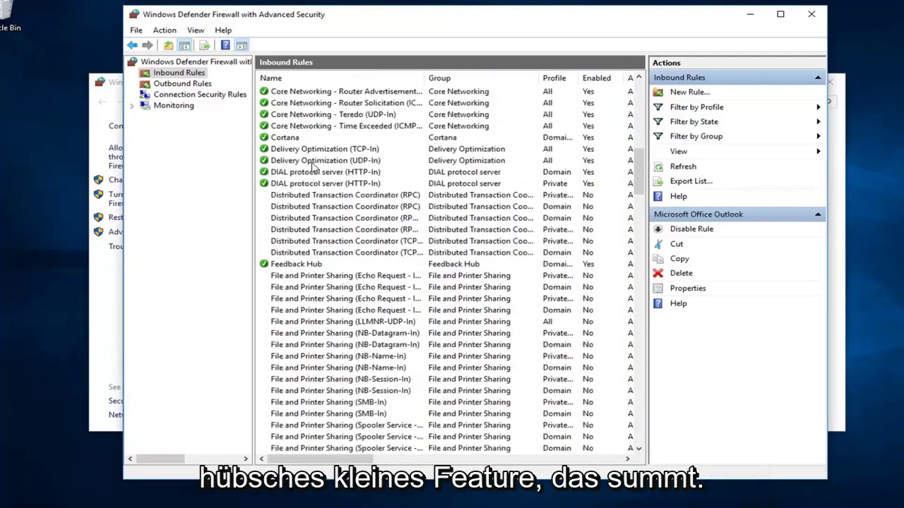
scroll(313, 165, "up", 8)
scroll(312, 165, "up", 1)
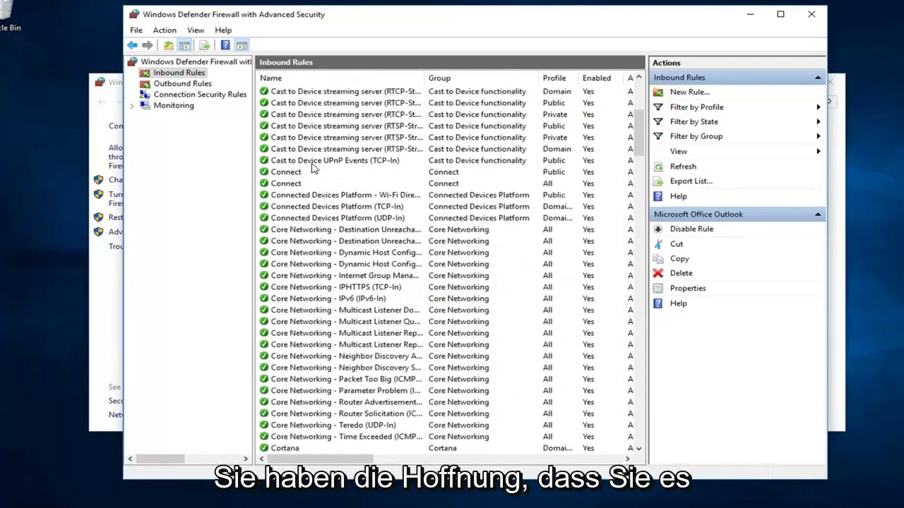
scroll(313, 165, "up", 7)
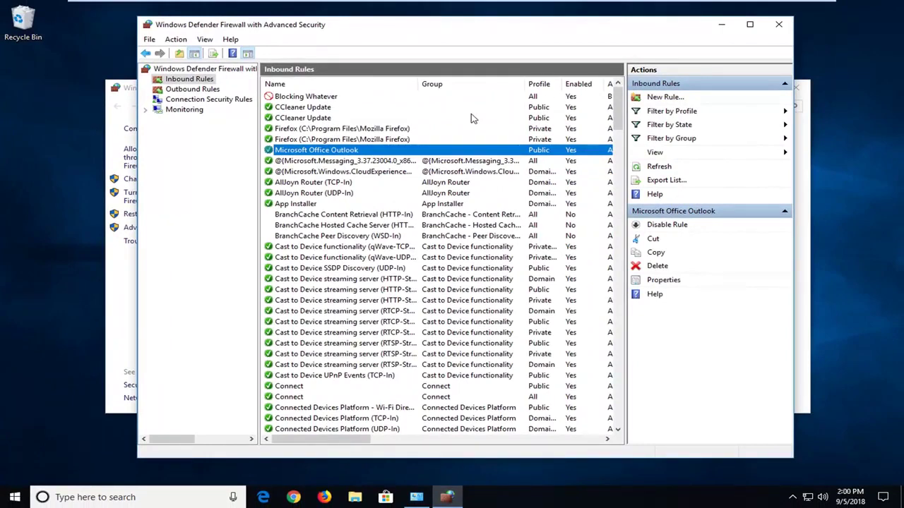
left_click(778, 25)
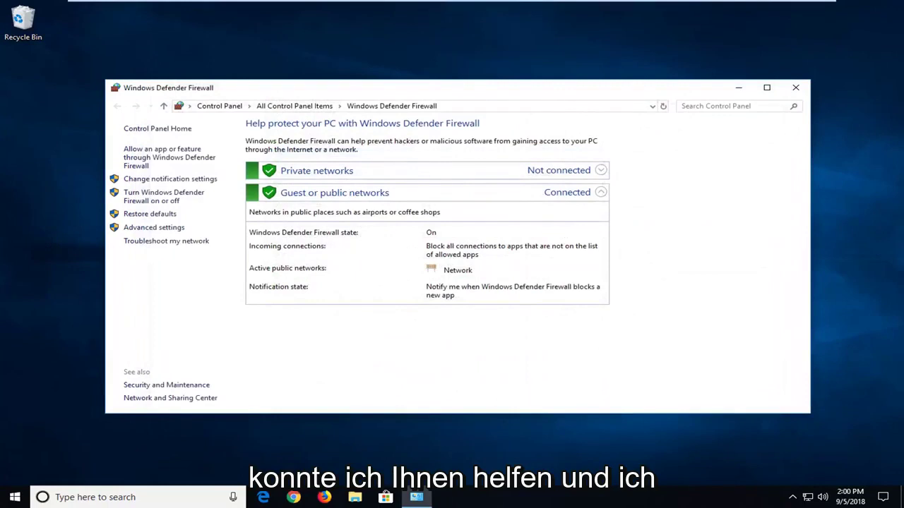